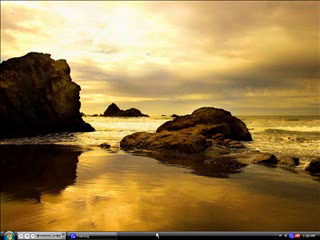
# Launch iTunes via Toolbars > iTunes, minimize it, then re-enable the iTunes taskbar toolbar.
pyautogui.rightClick(171, 237)
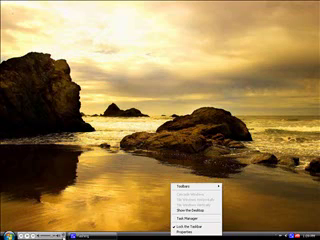
pyautogui.moveTo(190, 186)
pyautogui.click(236, 208)
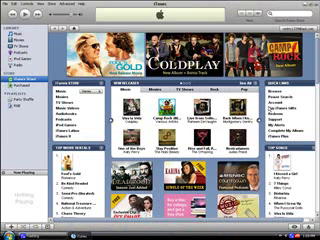
pyautogui.click(305, 6)
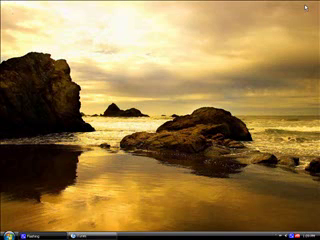
pyautogui.rightClick(158, 237)
pyautogui.moveTo(178, 185)
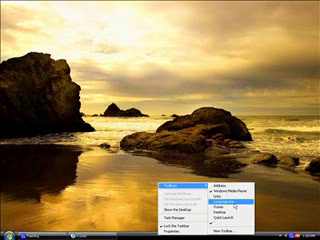
pyautogui.click(233, 207)
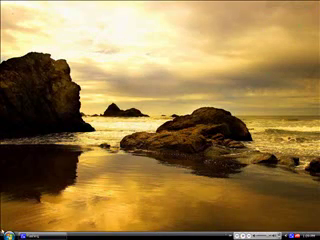
# Launch Windows Media Player from All Programs and minimize it to the taskbar.
pyautogui.click(7, 236)
pyautogui.moveTo(30, 214)
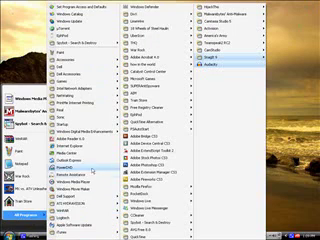
pyautogui.click(93, 182)
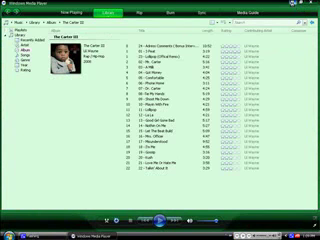
pyautogui.click(290, 4)
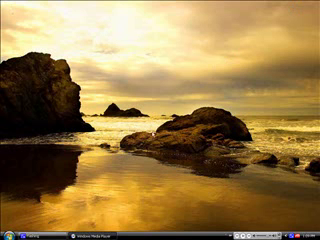